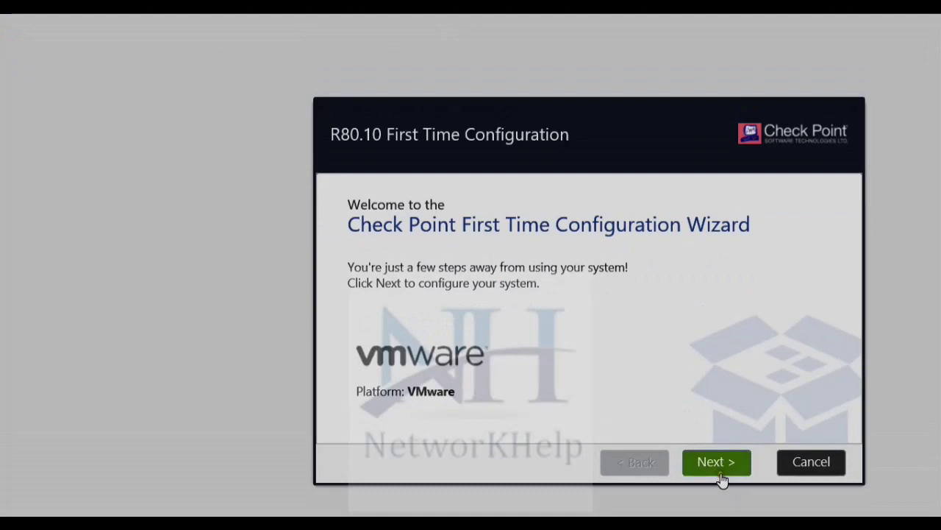
Advance past the welcome and deployment options pages to the Authentication Details step
left_click(717, 465)
left_click(714, 465)
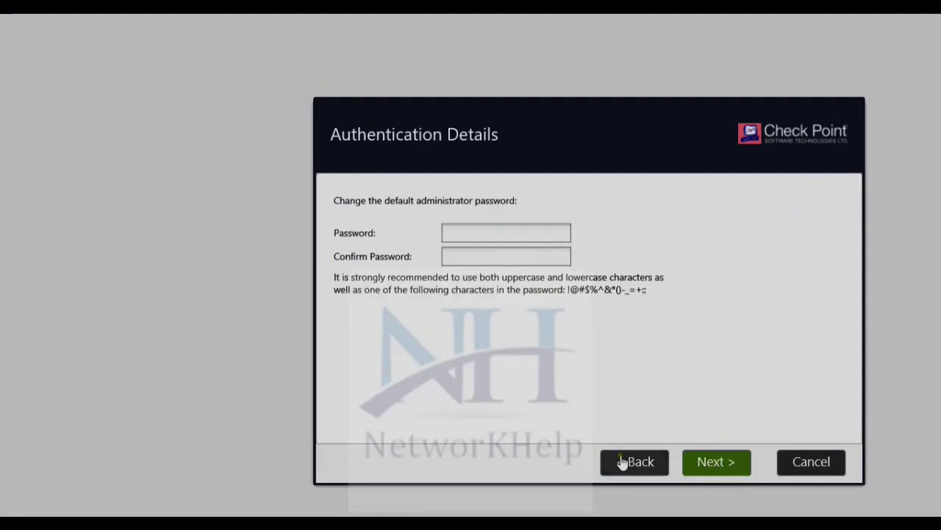
left_click(627, 462)
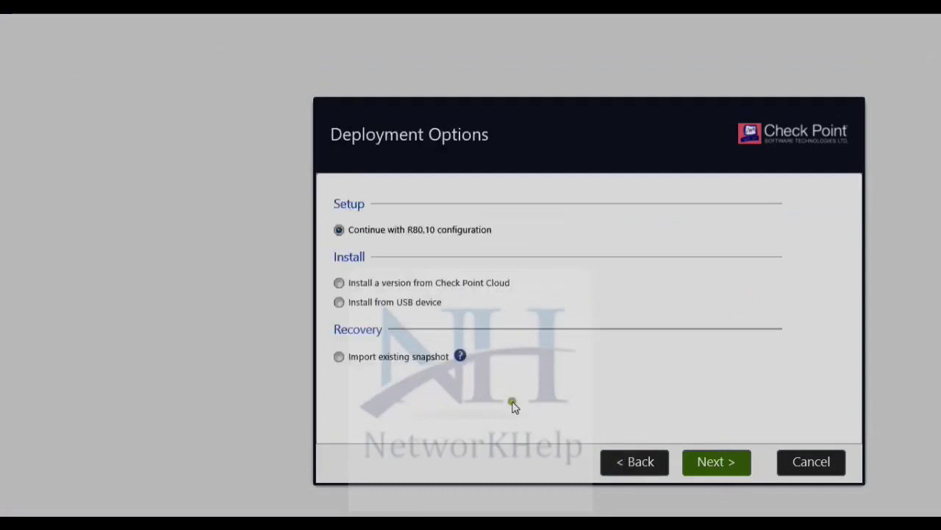
left_click(717, 467)
Enter and confirm a new administrator password rated Good
left_click(481, 232)
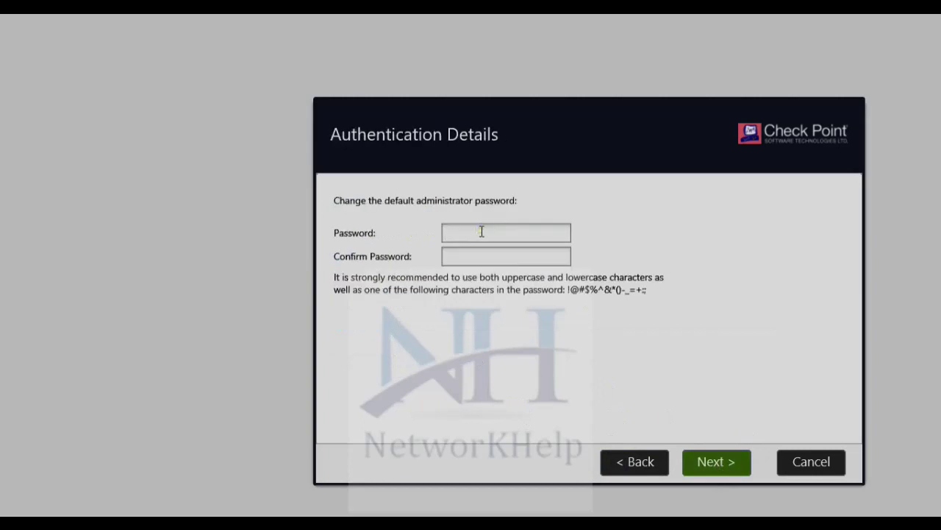
type("********")
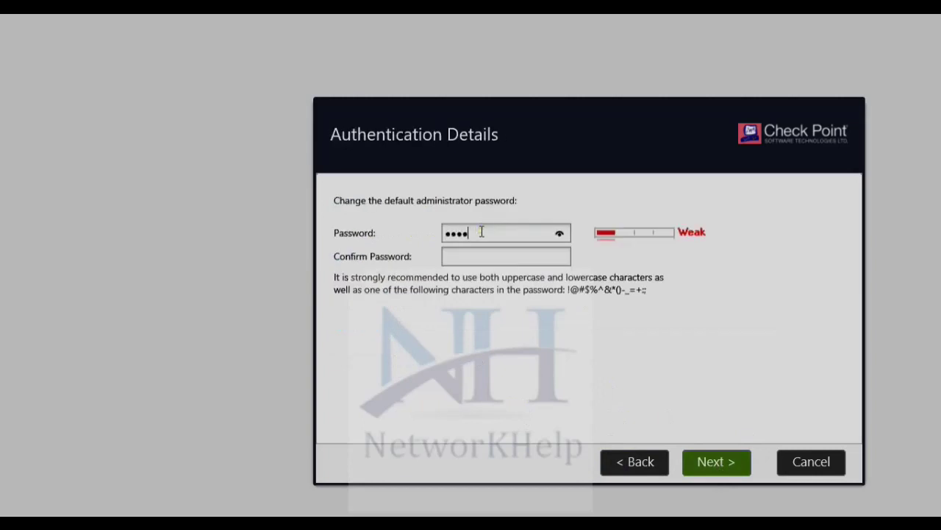
type("*")
key("Tab")
type("********")
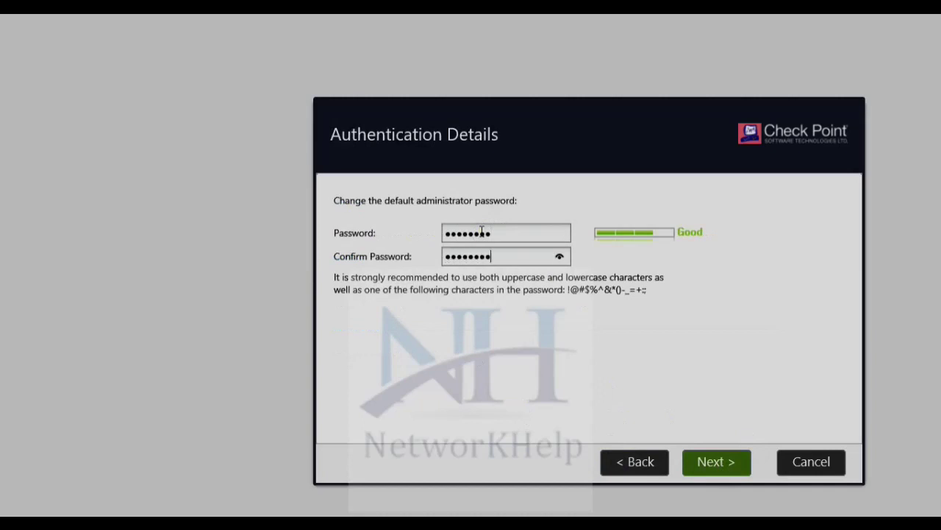
Keep eth0 at 192.168.10.100, gateway 192.168.10.254, and rename host gw-ca0d65 to MGMT
left_click(714, 462)
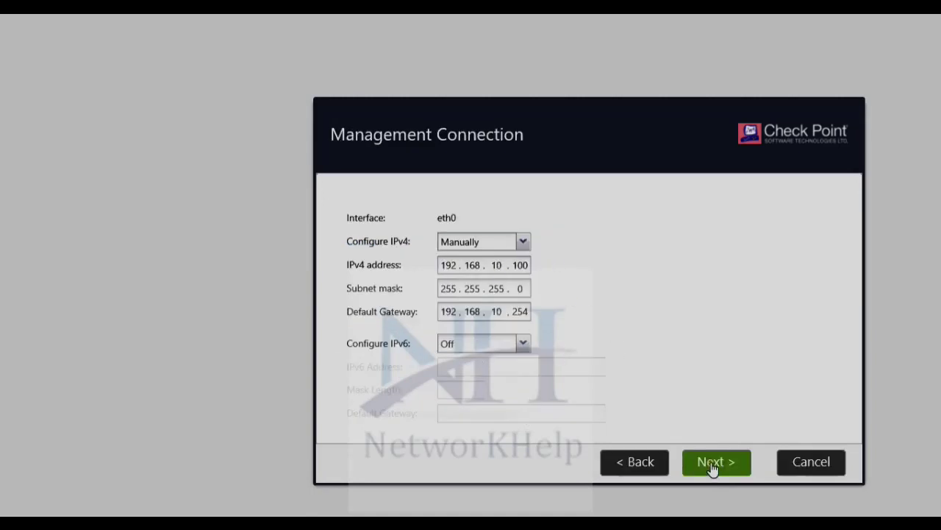
left_click(712, 468)
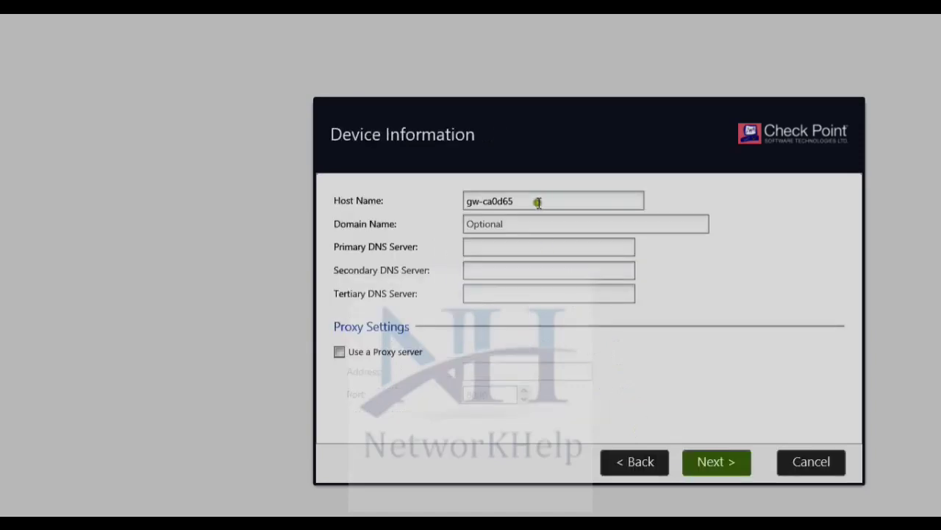
left_click_drag(543, 202, 431, 201)
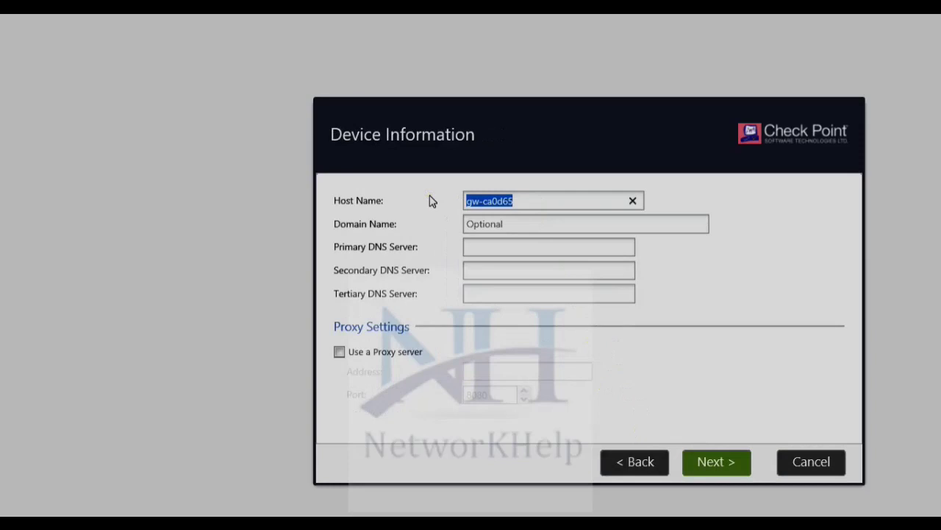
type("MGMT")
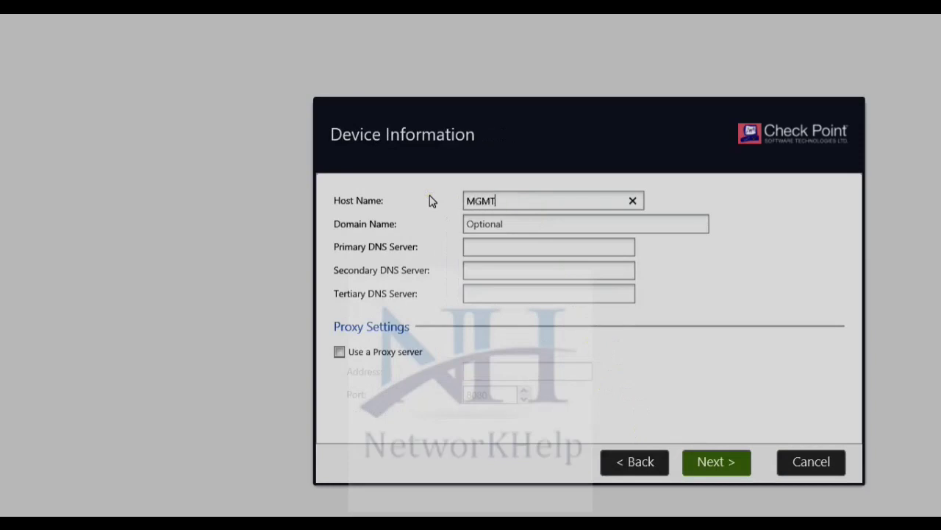
Accept host name MGMT, the date and time settings, and the default installation type
left_click(711, 463)
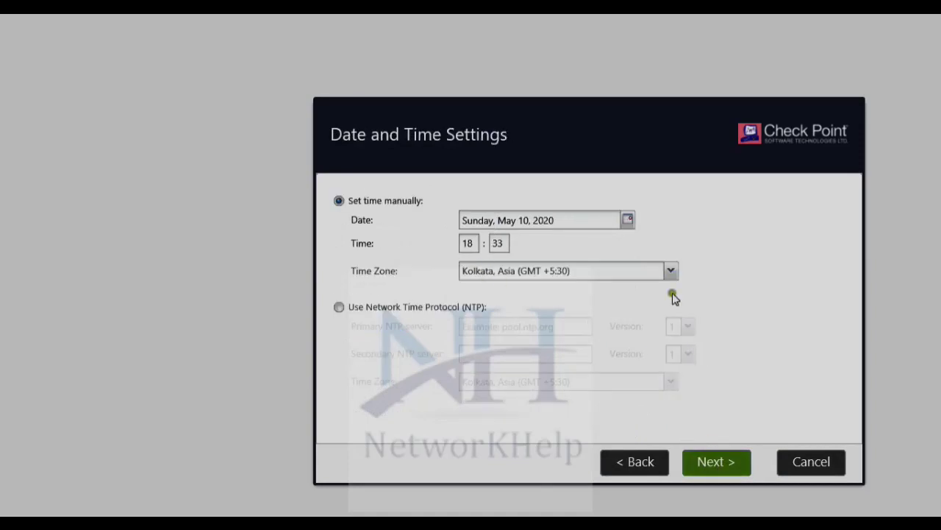
left_click(727, 463)
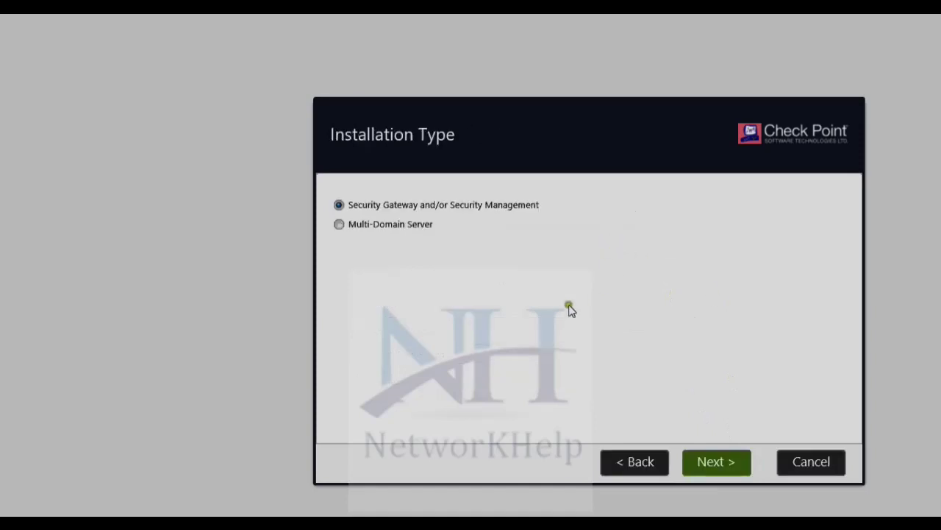
left_click(715, 464)
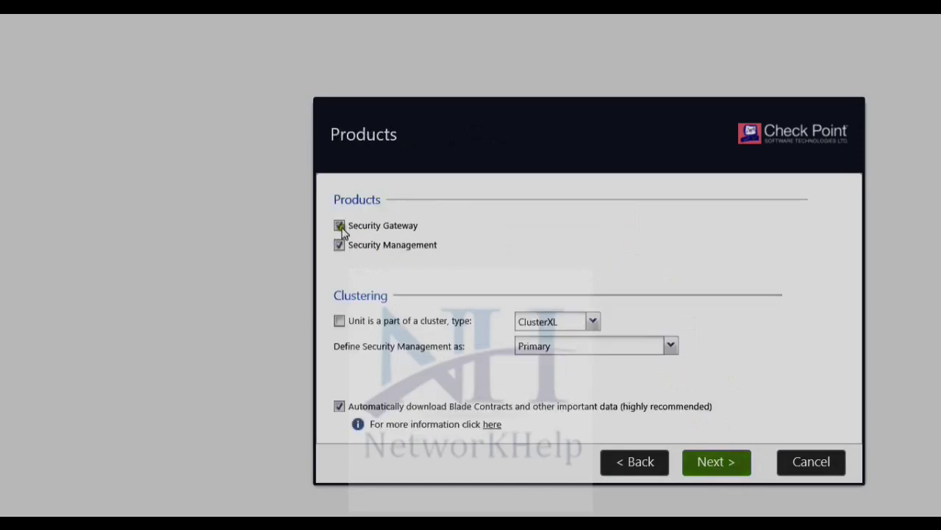
Keep only Security Management as Primary, disable Blade Contracts auto-download, and confirm
left_click(339, 225)
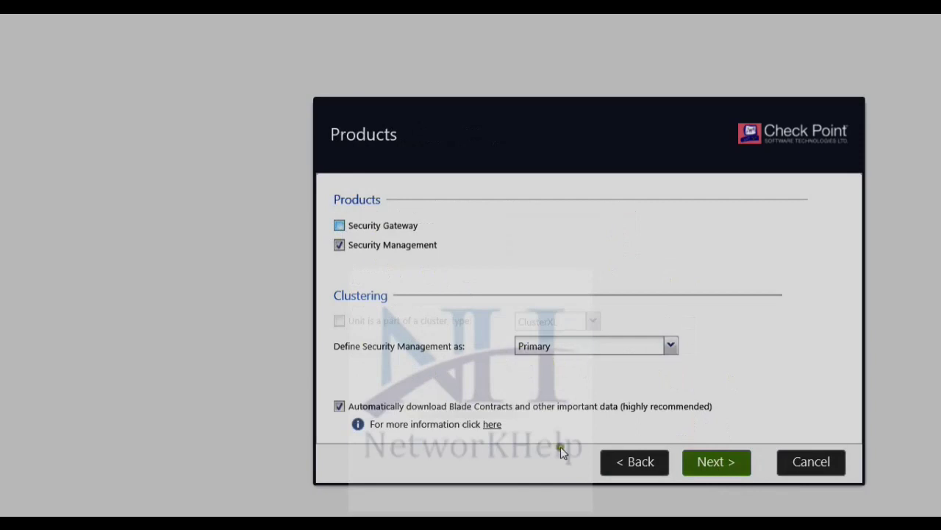
left_click(339, 406)
left_click(716, 463)
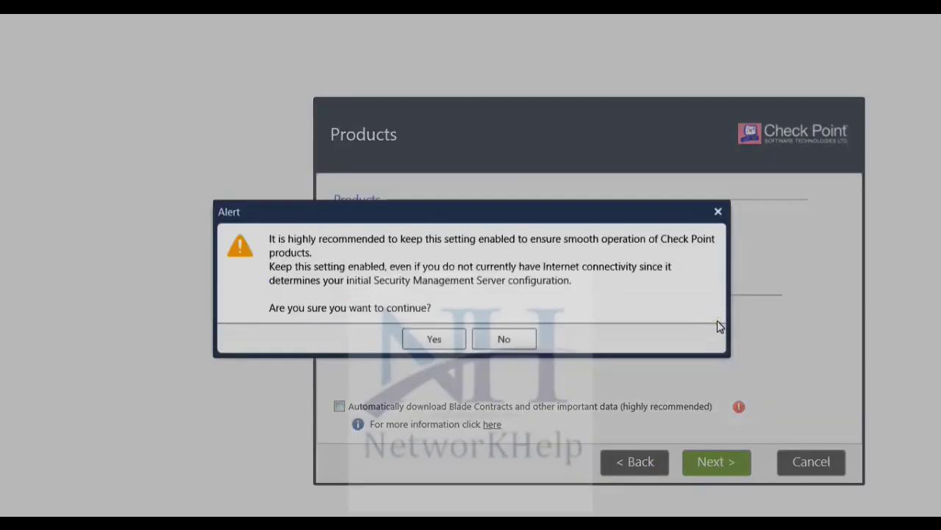
left_click(434, 340)
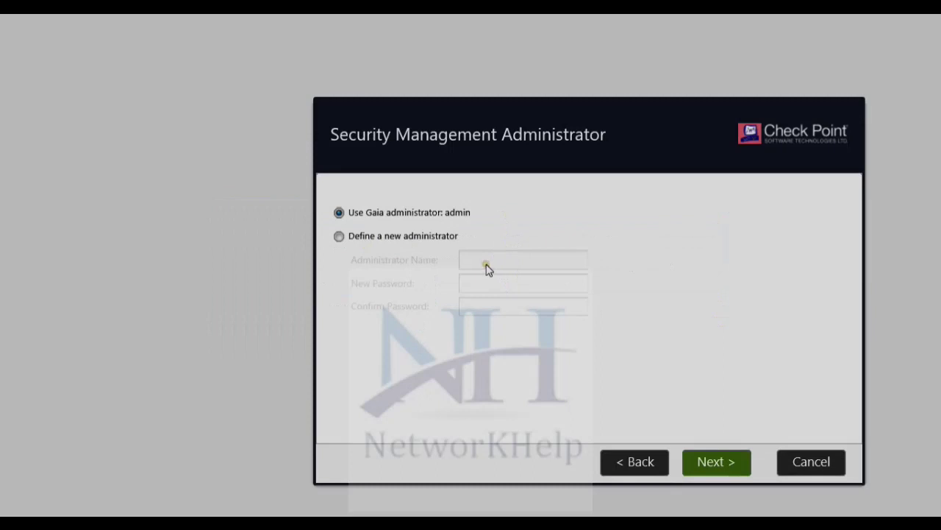
Keep the Gaia admin, allow GUI clients from any IP, disable product-experience sharing, and start configuration
left_click(717, 463)
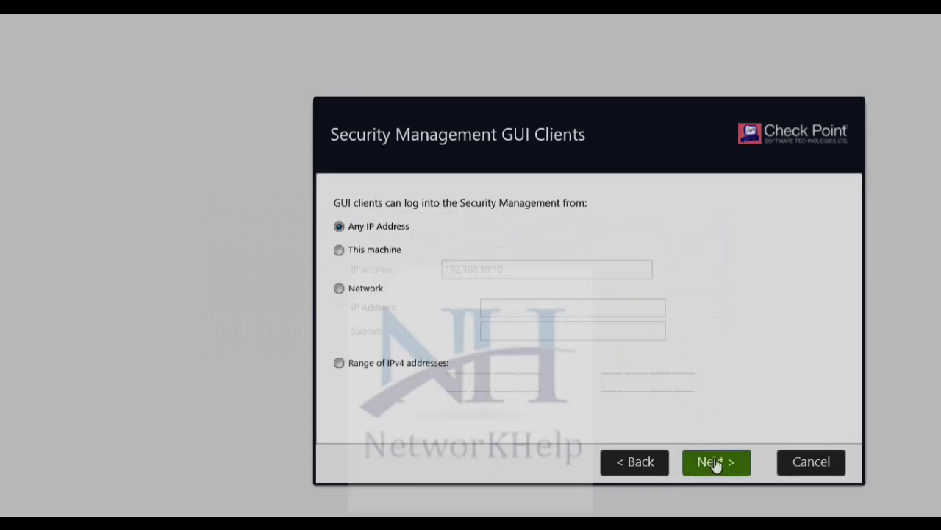
left_click(715, 464)
left_click(339, 402)
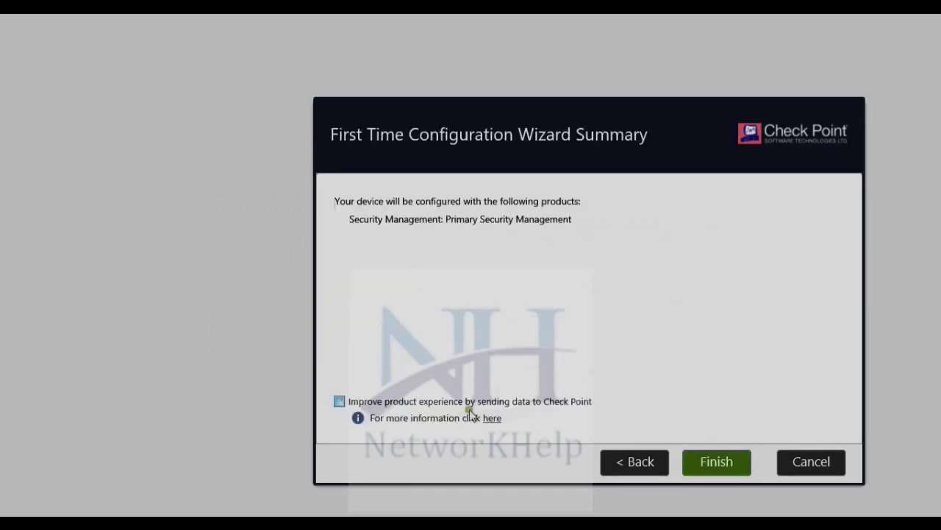
left_click(718, 465)
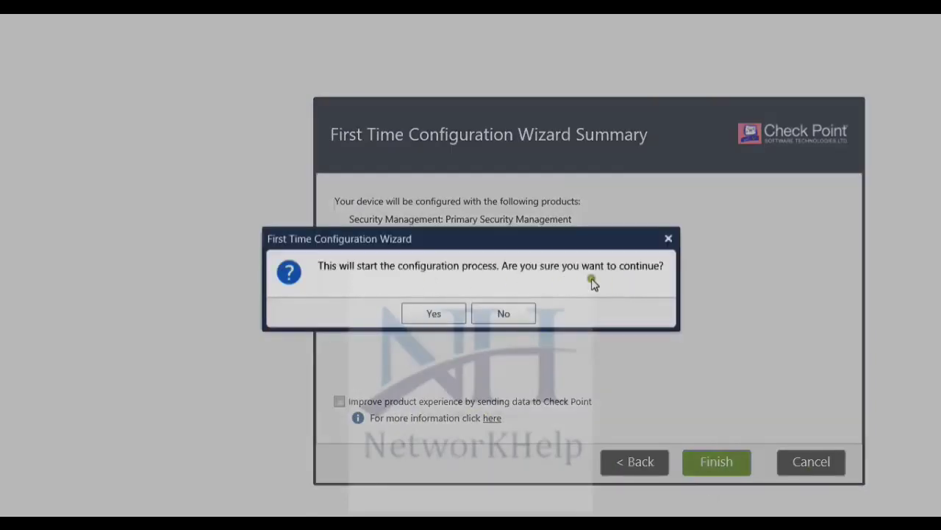
left_click(442, 313)
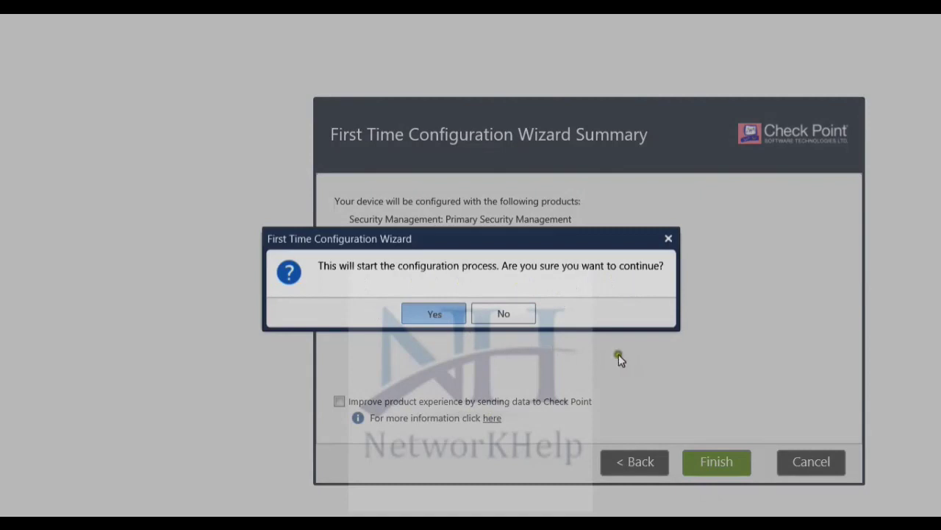
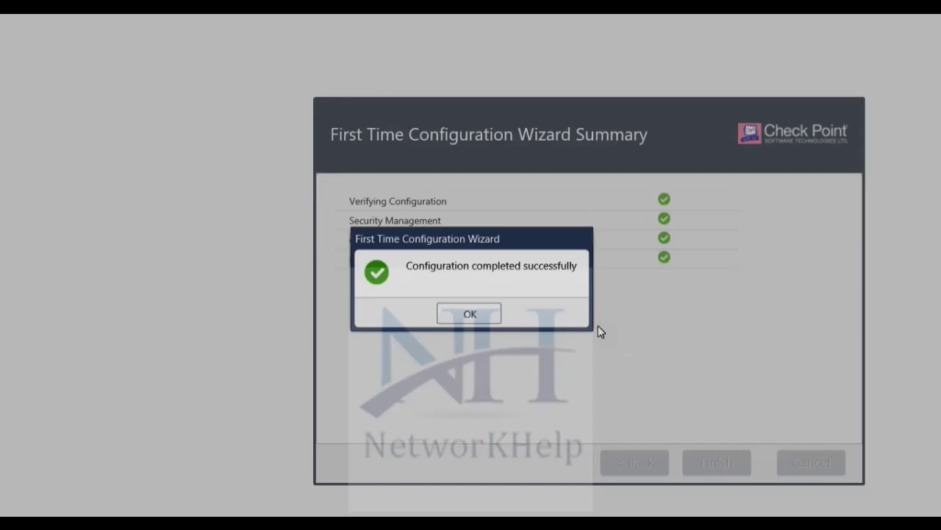
Acknowledge the 'Configuration completed successfully' message to close the first-time configuration wizard
key("Return")
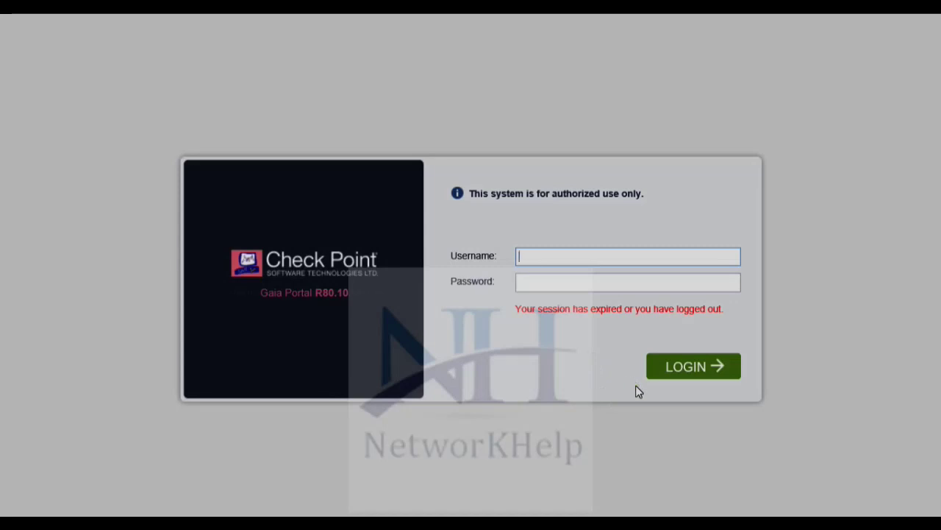
Sign in to the Gaia Portal as admin with the administrator password
type("admin")
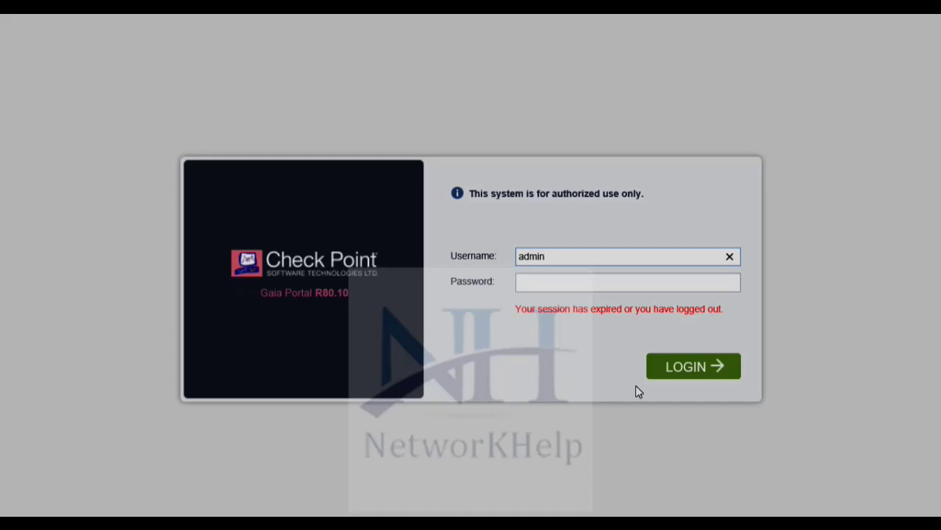
key("Tab")
type("•••••••")
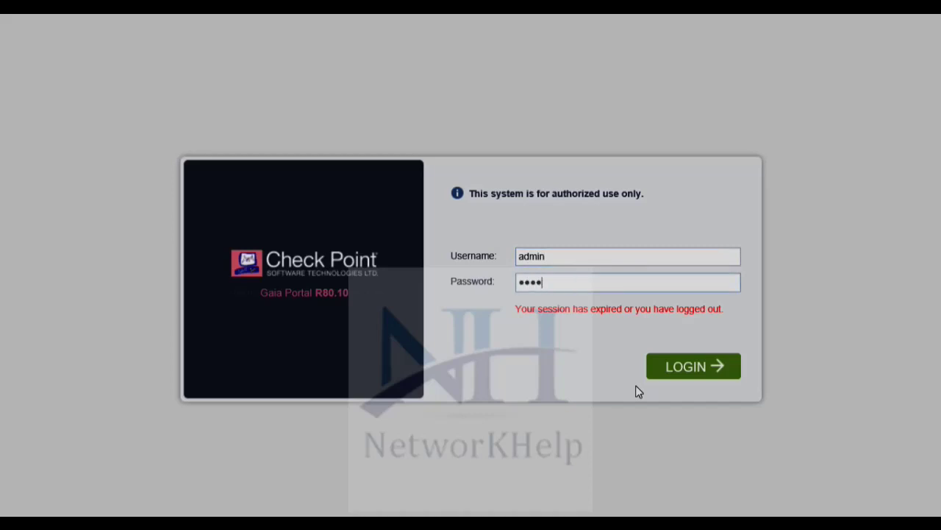
type("•")
left_click(667, 378)
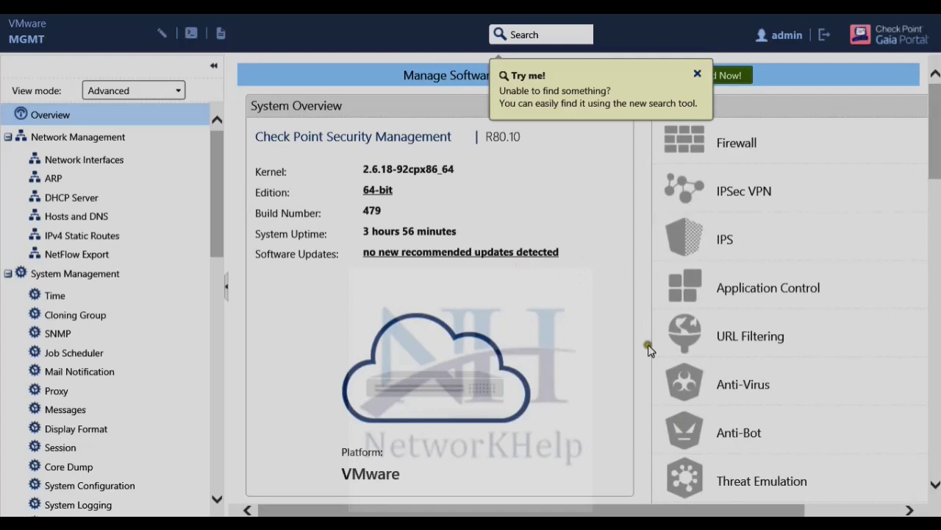
Scroll the Overview page to review System Overview and Network Configuration details
scroll(415, 413, "down", 3)
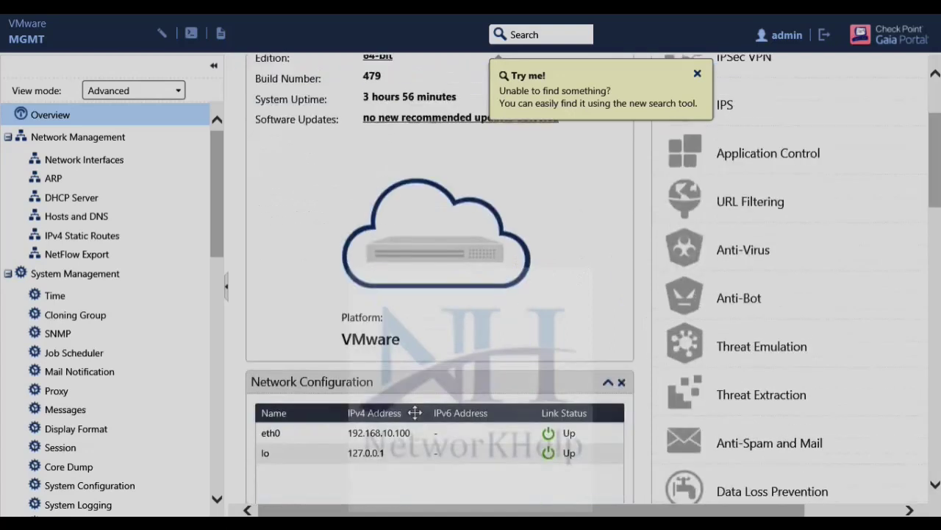
scroll(415, 413, "up", 4)
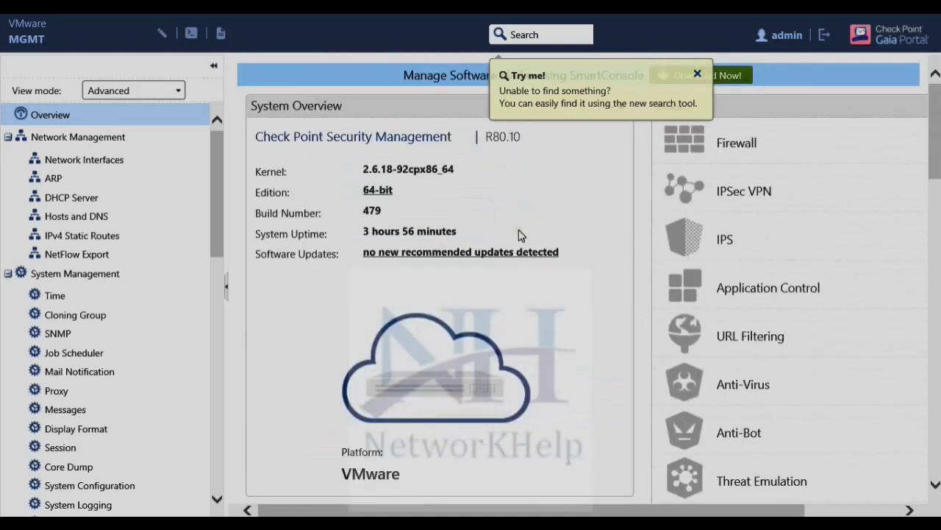